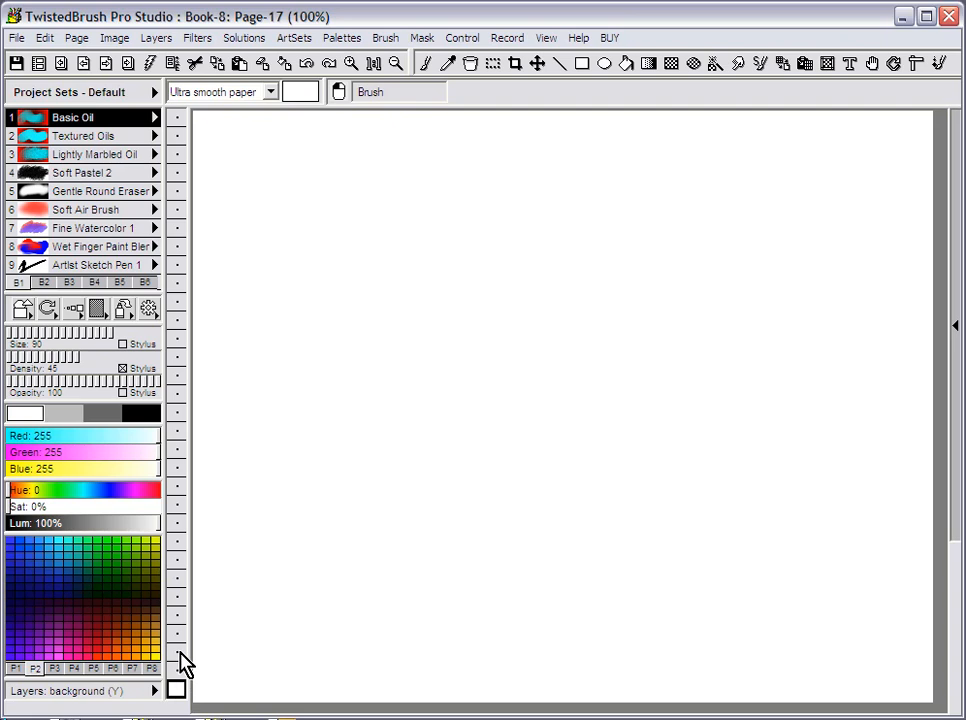
Create layer 3 above the background and turn it into a blob layer with the Alpha Smooth Lum3 mix mode.
left_click(178, 653)
right_click(179, 656)
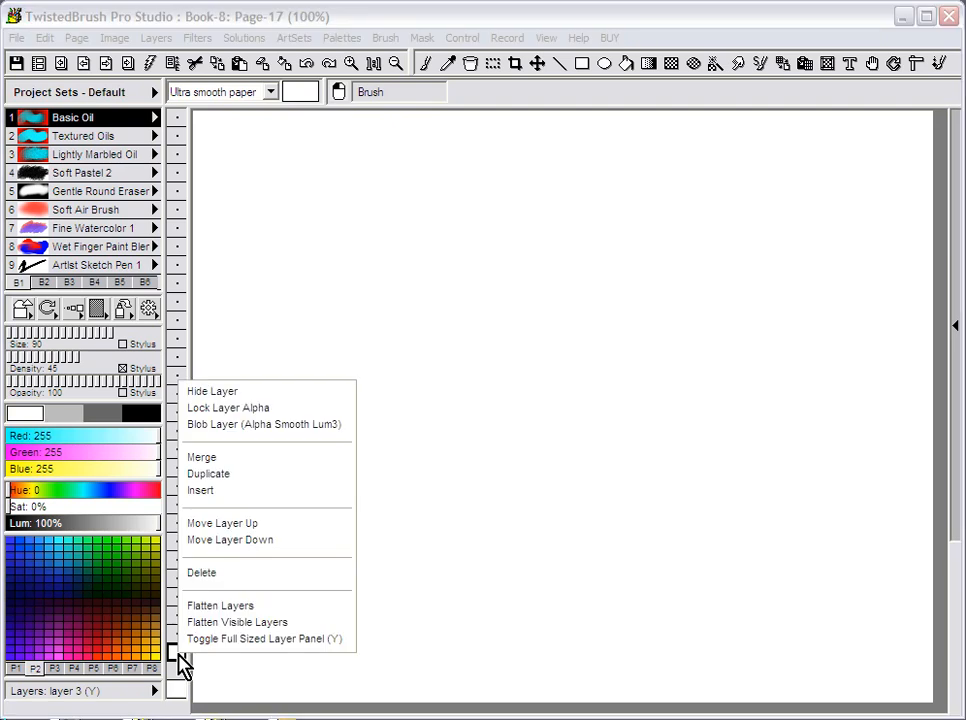
left_click(283, 428)
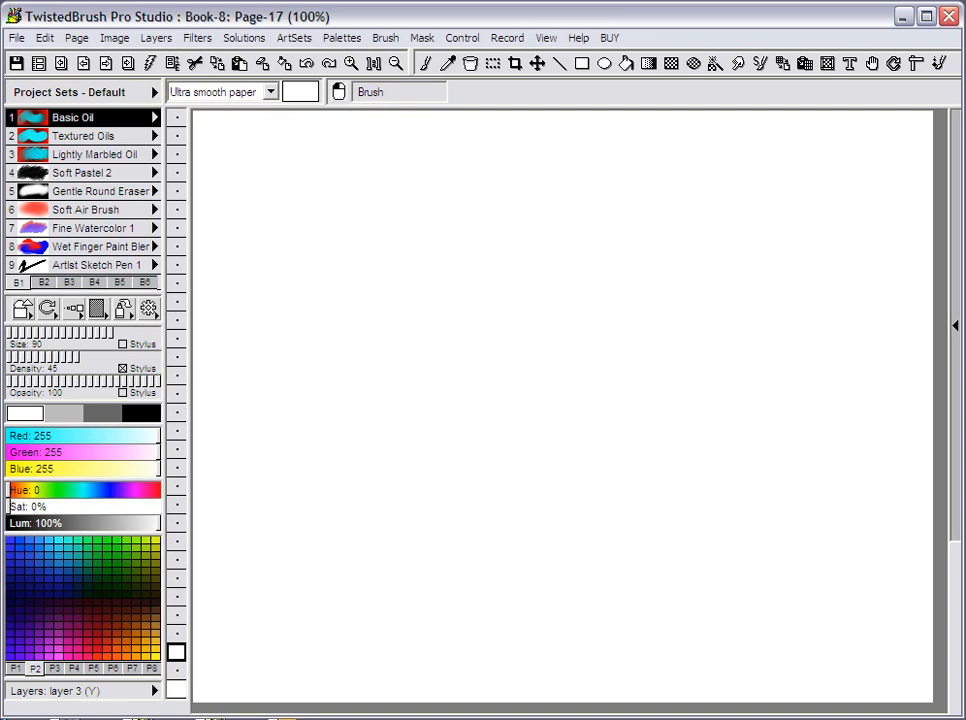
Examine layer 3's mix mode and the available Alpha Smooth Lum options in the full layer settings.
left_click(142, 690)
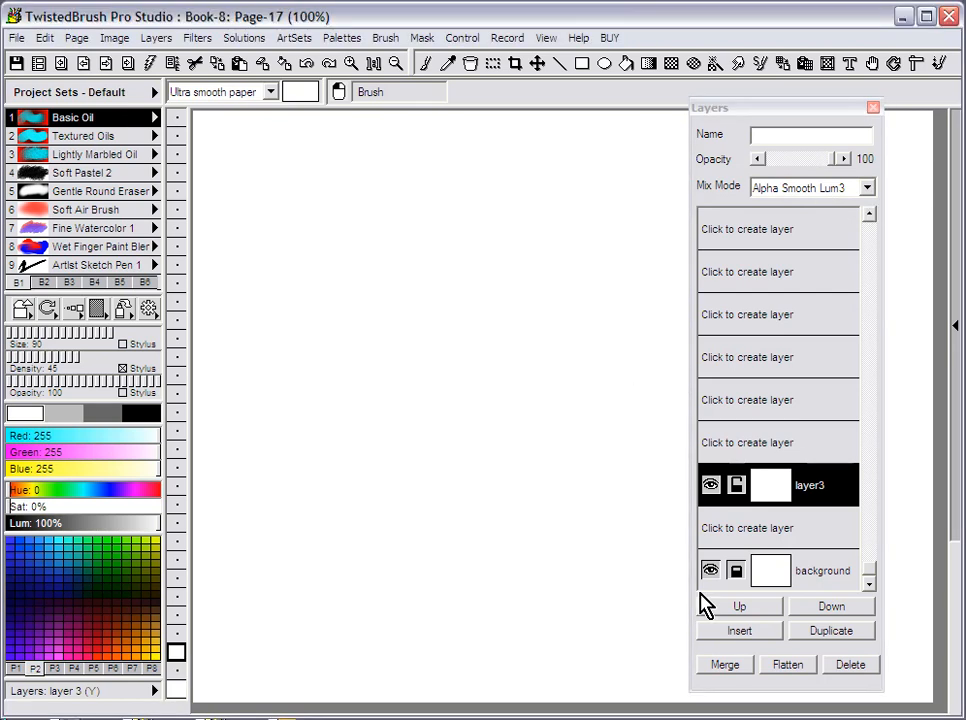
left_click(867, 189)
left_click(870, 210)
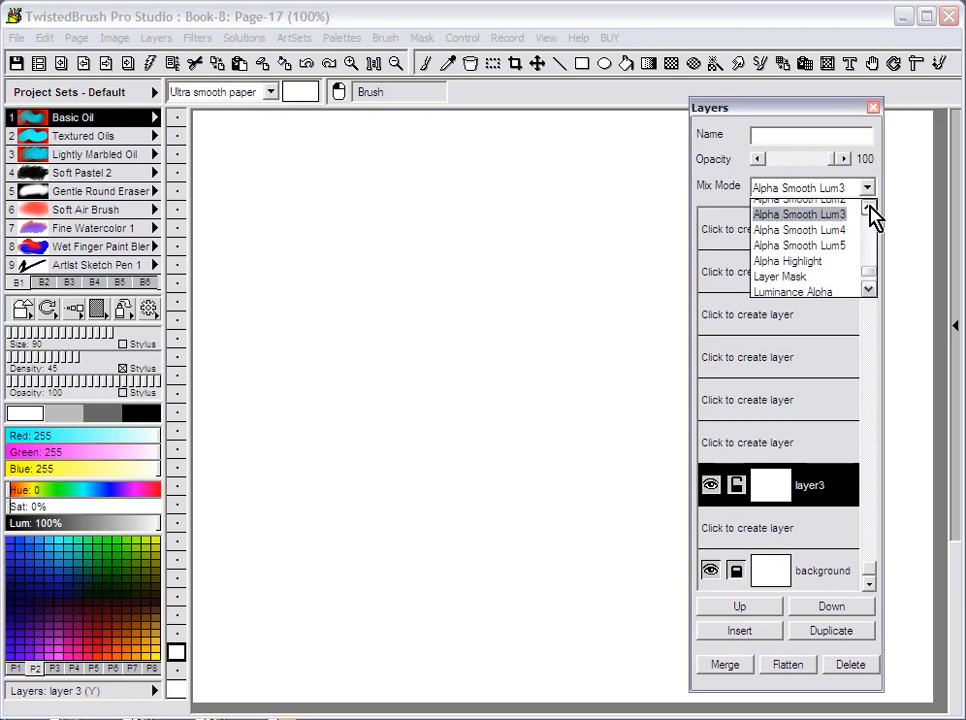
left_click(869, 209)
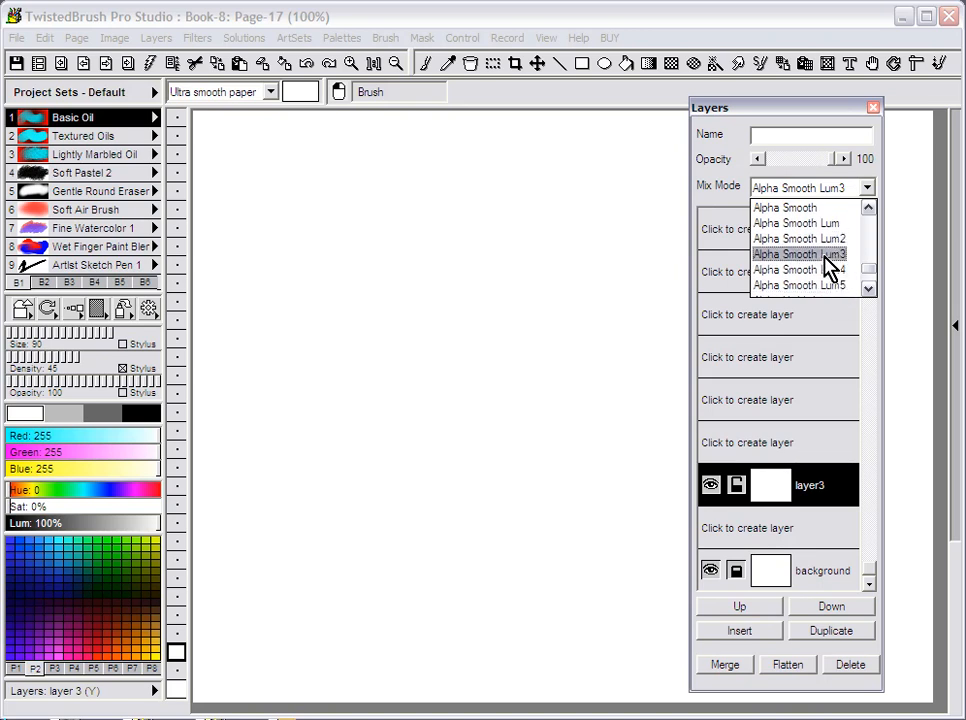
left_click(720, 198)
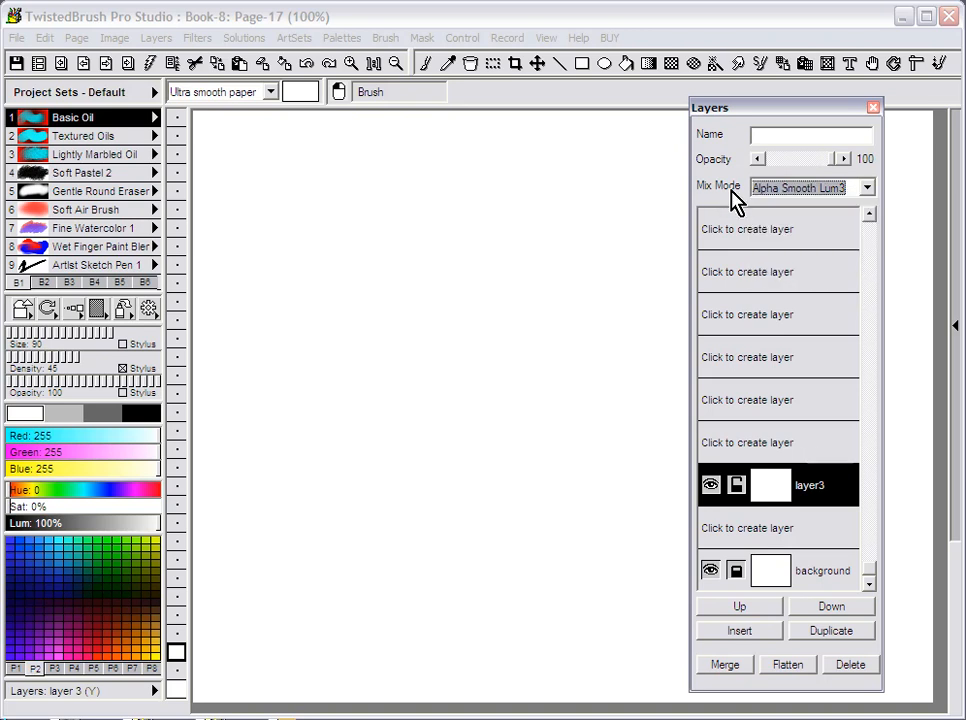
left_click(876, 110)
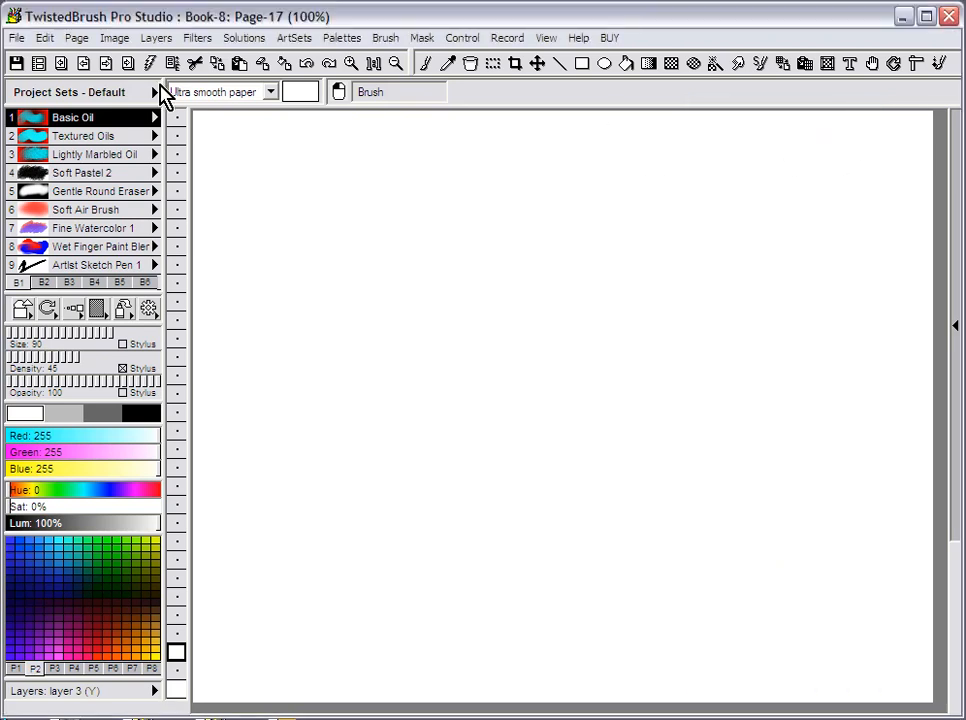
Choose the Soft Add brush from the Blob - Modeler set and paint a large rounded blob across the canvas centre.
left_click(128, 124)
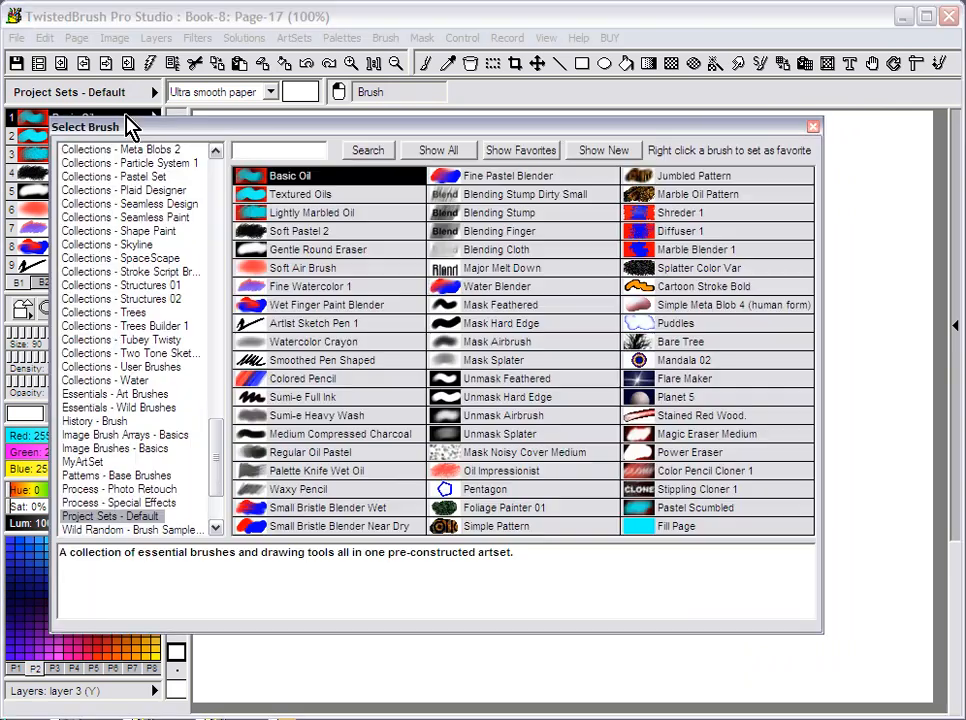
left_click_drag(222, 488, 228, 283)
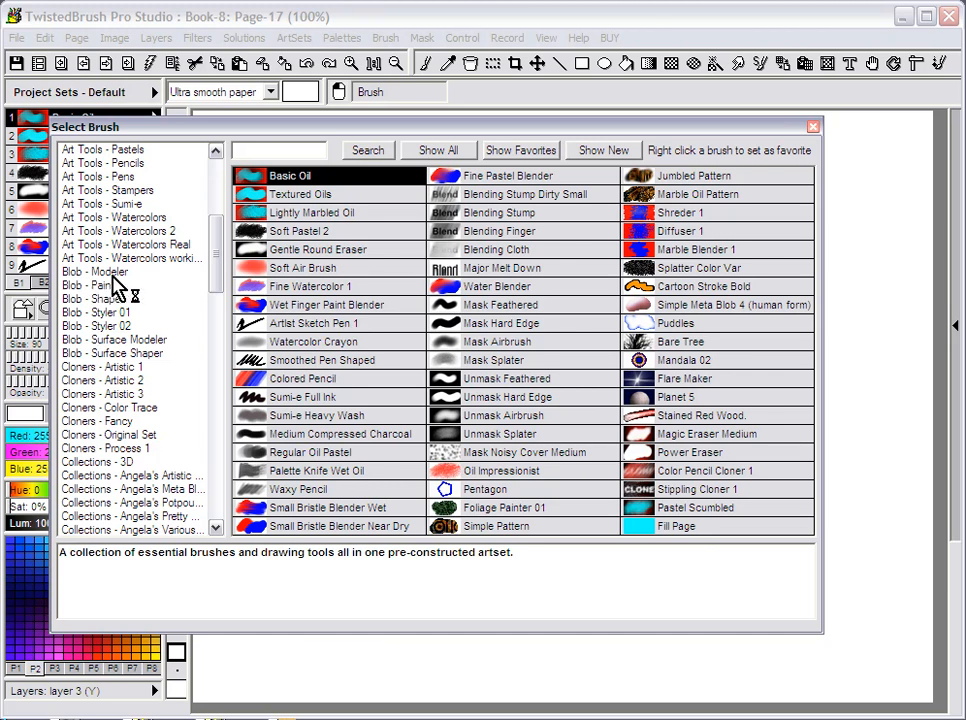
left_click(113, 274)
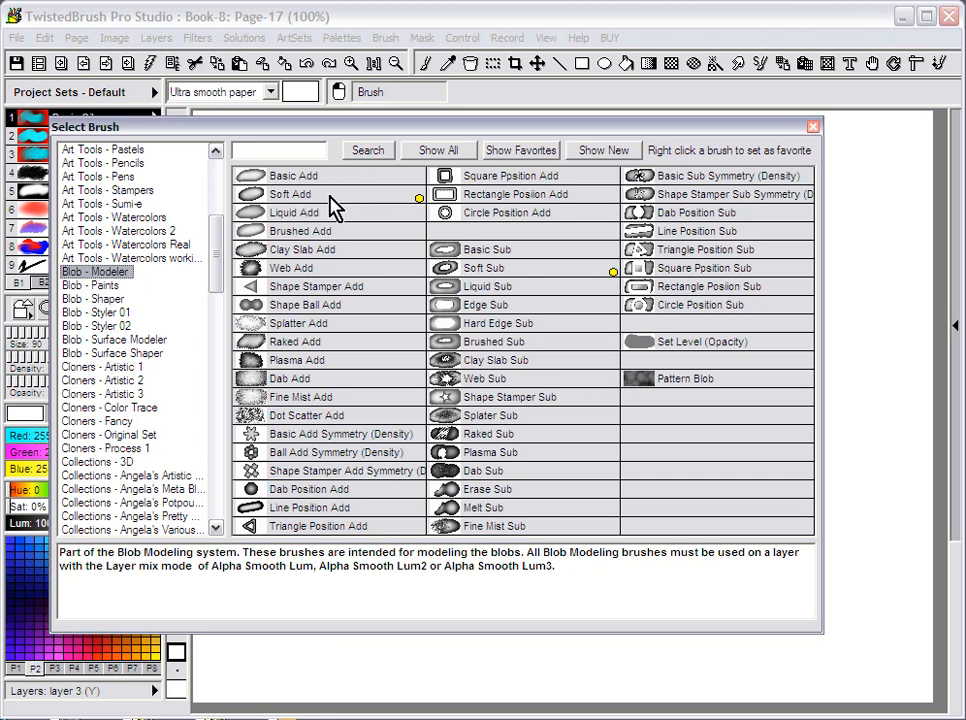
left_click(328, 197)
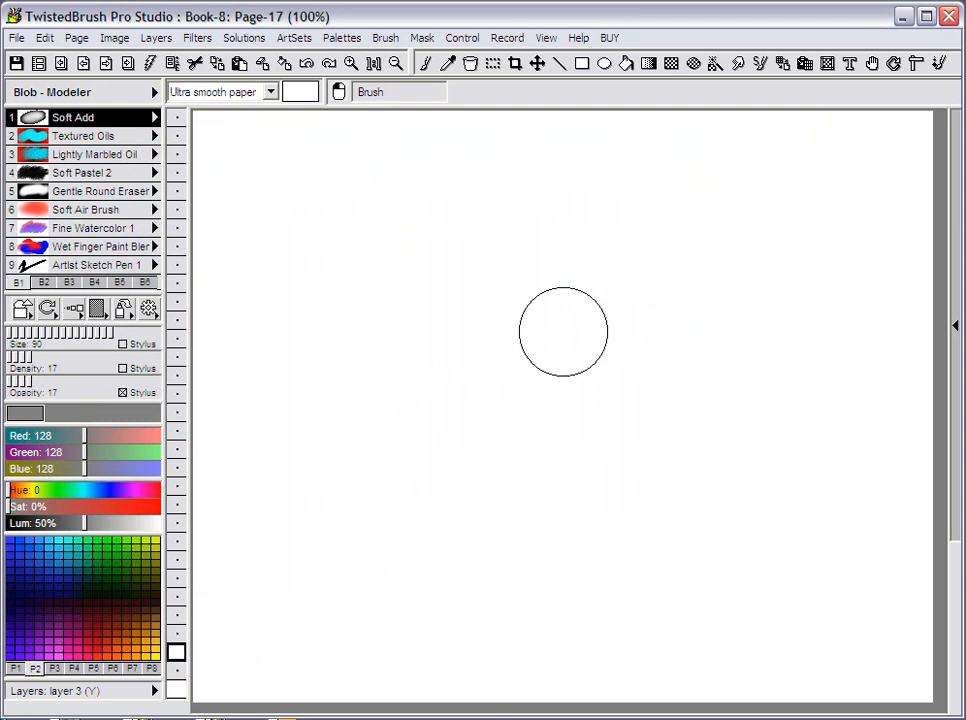
mouse_move(446, 420)
left_mouse_down()
mouse_move(554, 209)
mouse_move(379, 416)
mouse_move(447, 341)
mouse_move(535, 356)
mouse_move(444, 461)
mouse_move(640, 295)
mouse_move(478, 348)
mouse_move(466, 289)
mouse_move(397, 278)
mouse_move(392, 339)
mouse_move(431, 403)
mouse_move(367, 287)
mouse_move(377, 319)
mouse_move(459, 302)
mouse_move(500, 273)
mouse_move(451, 395)
mouse_move(386, 380)
mouse_move(451, 395)
mouse_move(622, 359)
mouse_move(377, 351)
left_mouse_up()
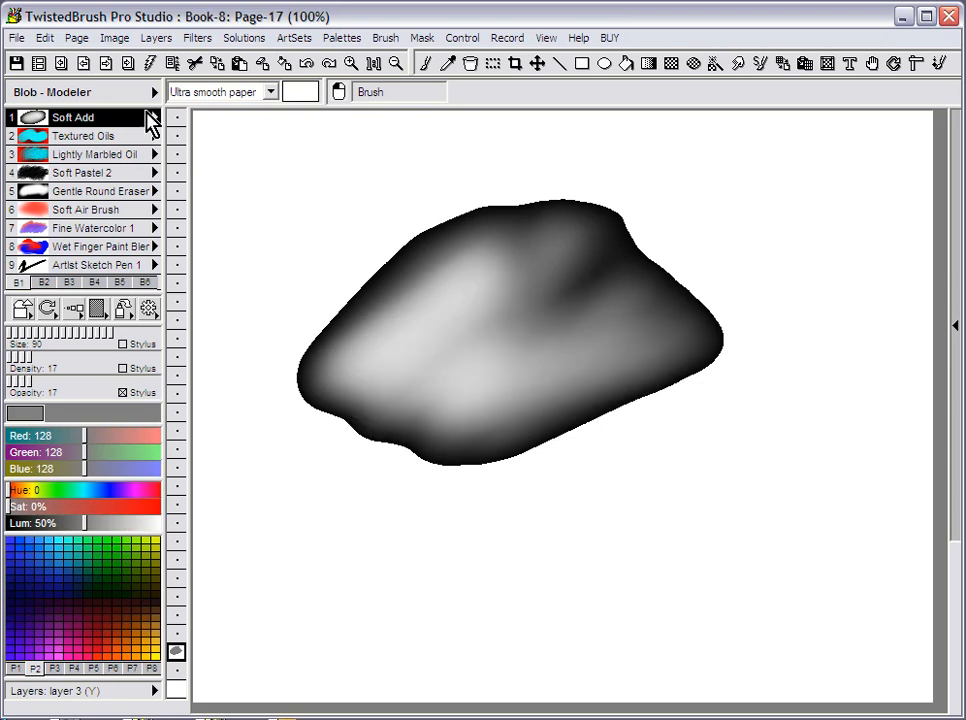
Switch to the Brushed Add brush and extend the blob outward and downward with bristly strokes.
left_click(129, 123)
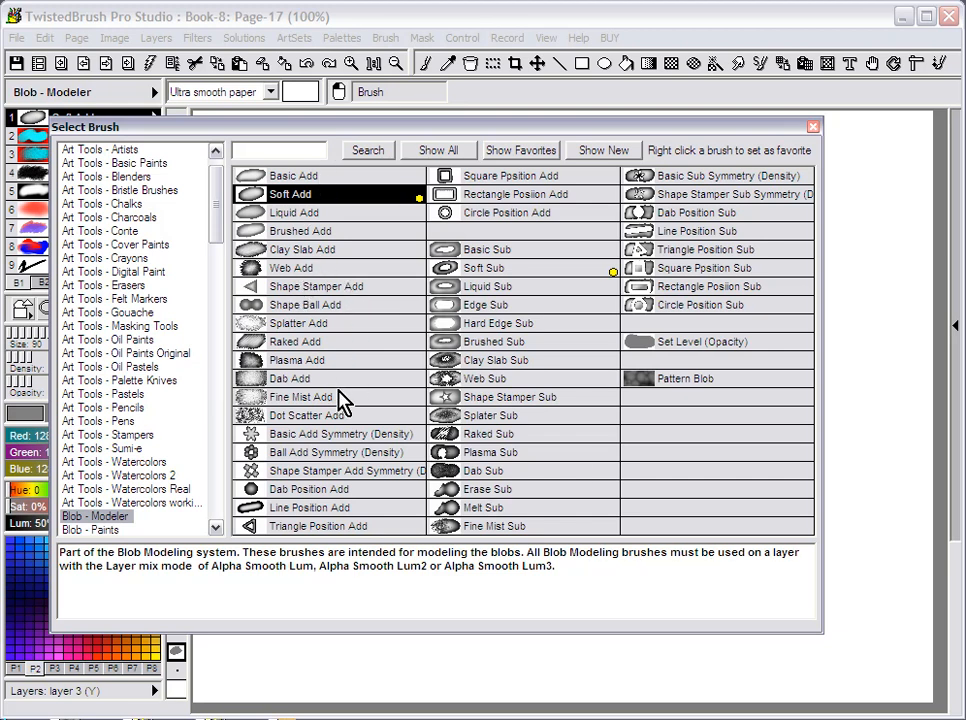
double_click(333, 245)
mouse_move(340, 150)
left_mouse_down()
mouse_move(291, 345)
mouse_move(399, 205)
mouse_move(357, 307)
mouse_move(339, 524)
mouse_move(306, 367)
mouse_move(306, 308)
mouse_move(397, 398)
mouse_move(334, 610)
mouse_move(377, 576)
mouse_move(453, 470)
mouse_move(613, 371)
mouse_move(666, 403)
mouse_move(492, 567)
mouse_move(643, 362)
mouse_move(392, 427)
mouse_move(371, 276)
mouse_move(690, 442)
mouse_move(658, 453)
mouse_move(675, 500)
mouse_move(707, 274)
mouse_move(755, 282)
left_mouse_up()
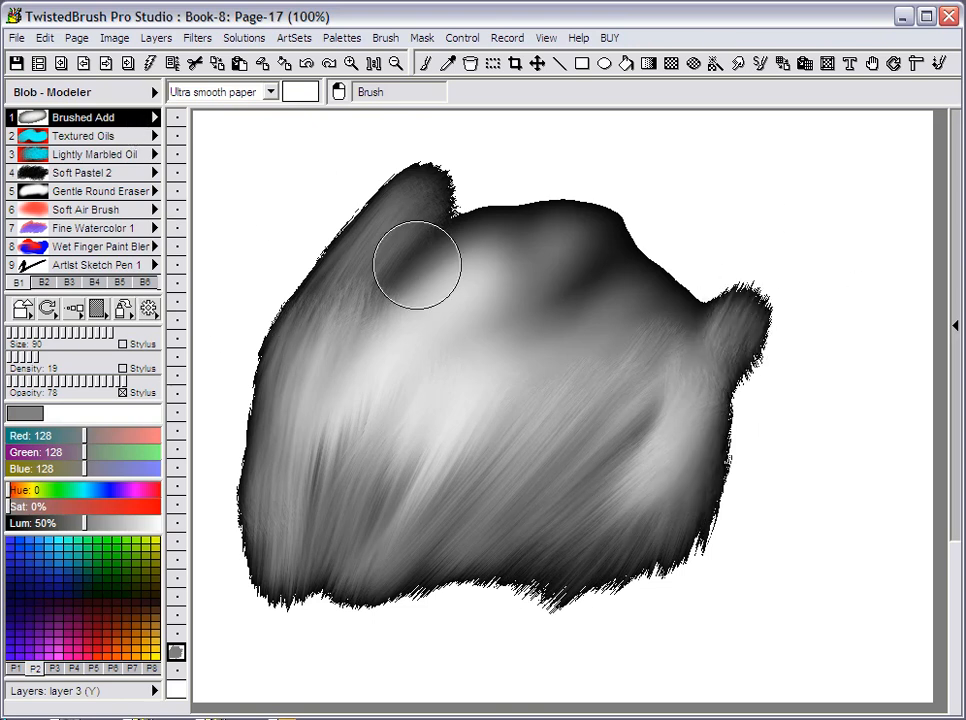
Hide the background layer, and on layer 3 carve a notch into the blob's right side with the Soft Sub brush.
left_click(116, 120)
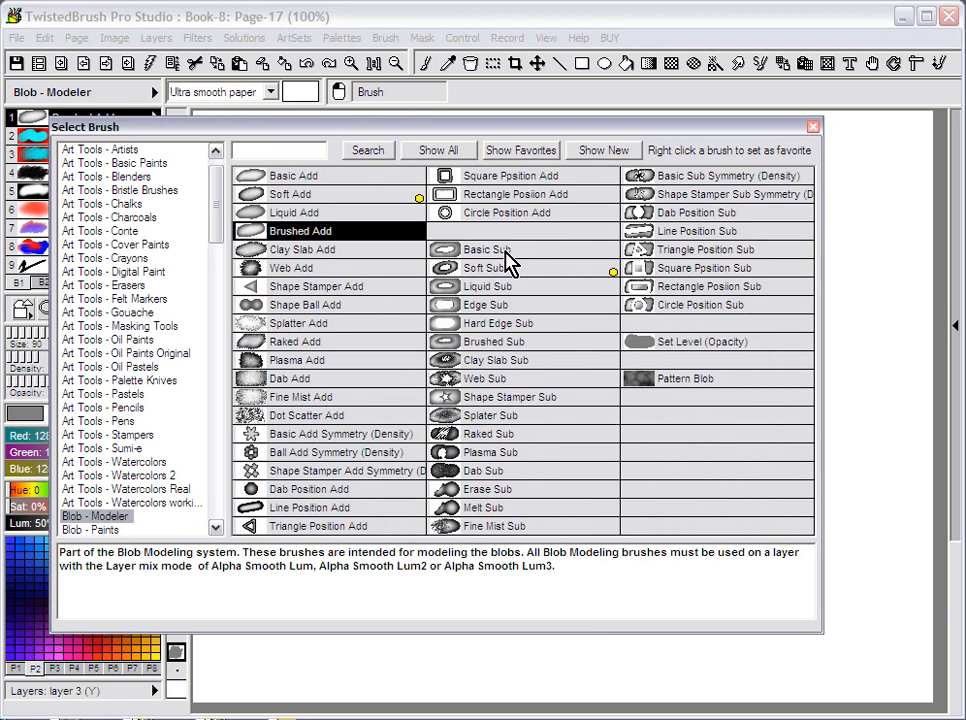
double_click(504, 276)
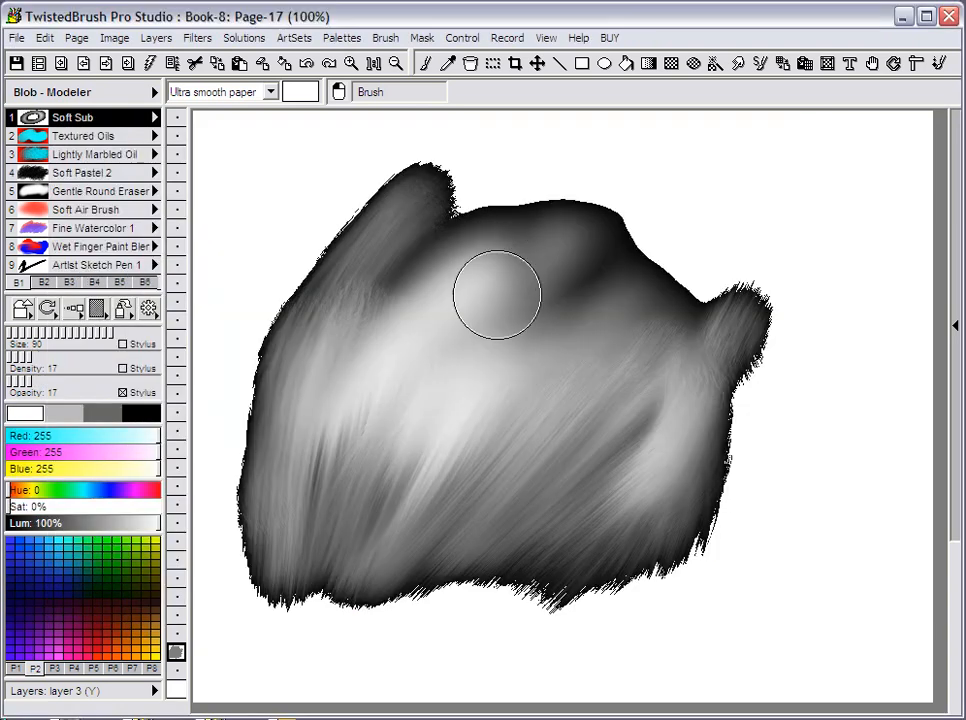
left_click(181, 691)
left_click(181, 690)
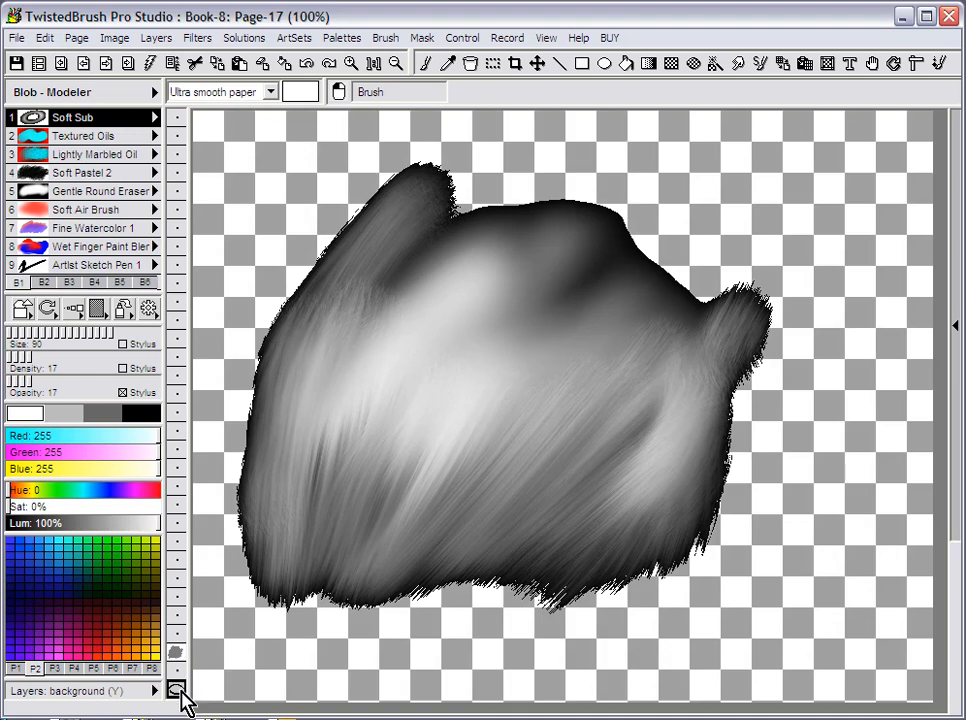
left_click(177, 653)
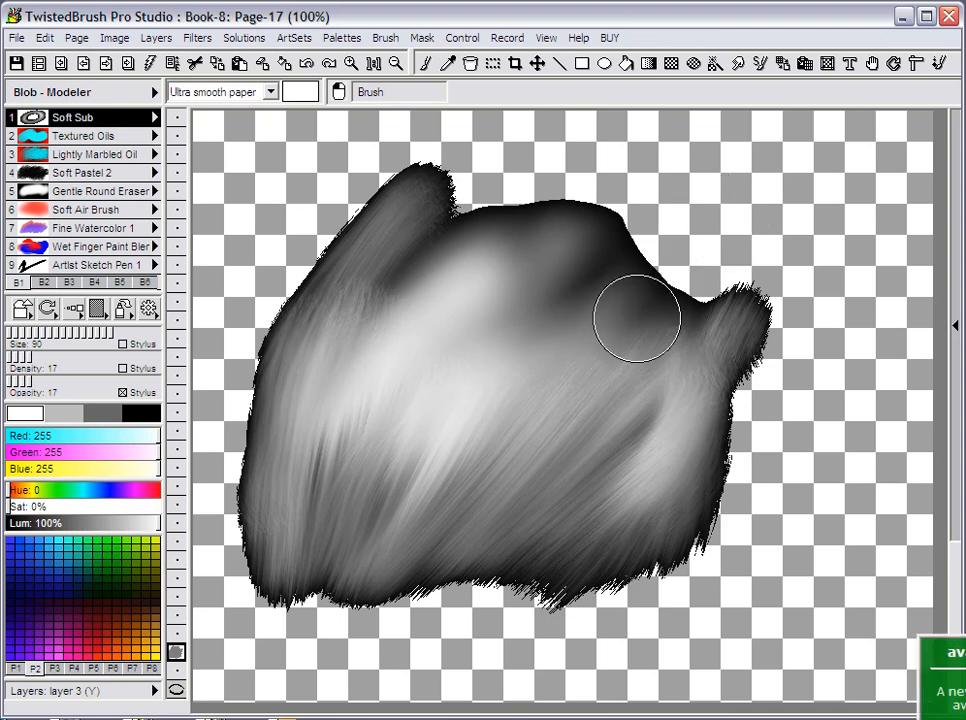
mouse_move(647, 320)
left_mouse_down()
mouse_move(610, 323)
mouse_move(528, 368)
mouse_move(752, 300)
mouse_move(645, 328)
mouse_move(747, 354)
mouse_move(698, 326)
mouse_move(769, 372)
mouse_move(724, 368)
mouse_move(742, 350)
mouse_move(712, 449)
mouse_move(740, 422)
mouse_move(738, 456)
mouse_move(599, 553)
mouse_move(561, 597)
mouse_move(700, 549)
mouse_move(572, 587)
mouse_move(606, 565)
left_mouse_up()
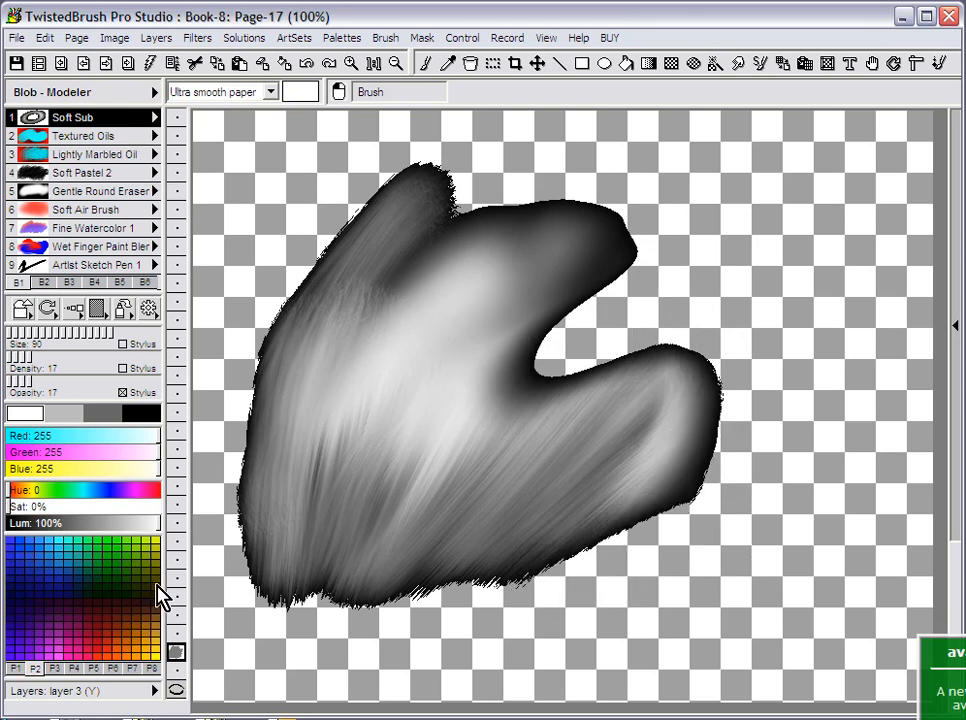
Switch to the Edge Sub brush and cut deeper into the notch on the blob's right side.
left_click(141, 127)
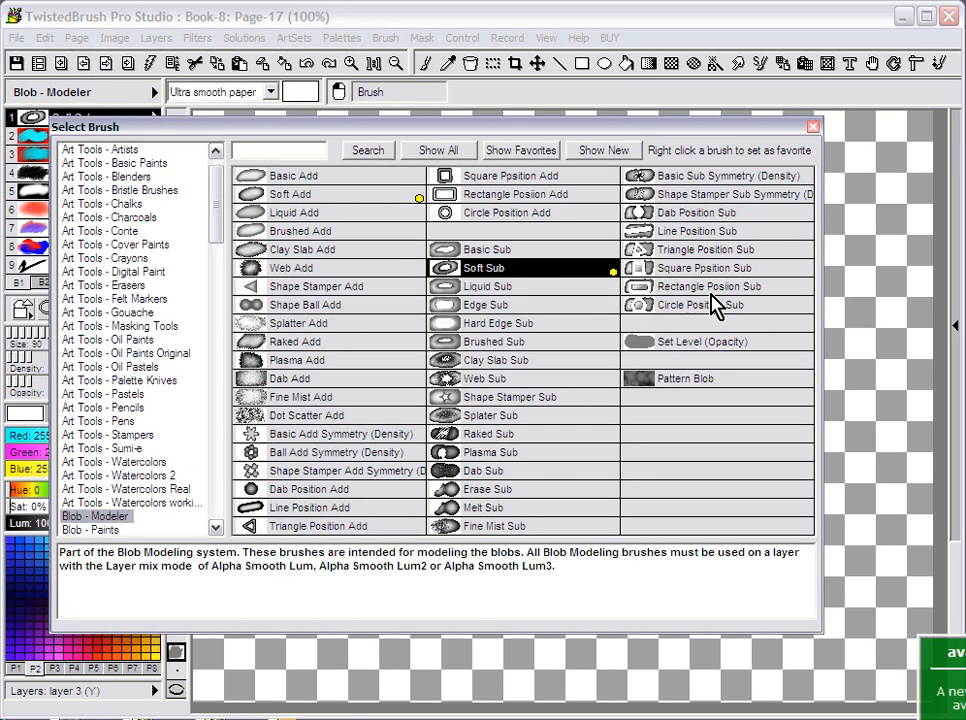
double_click(508, 305)
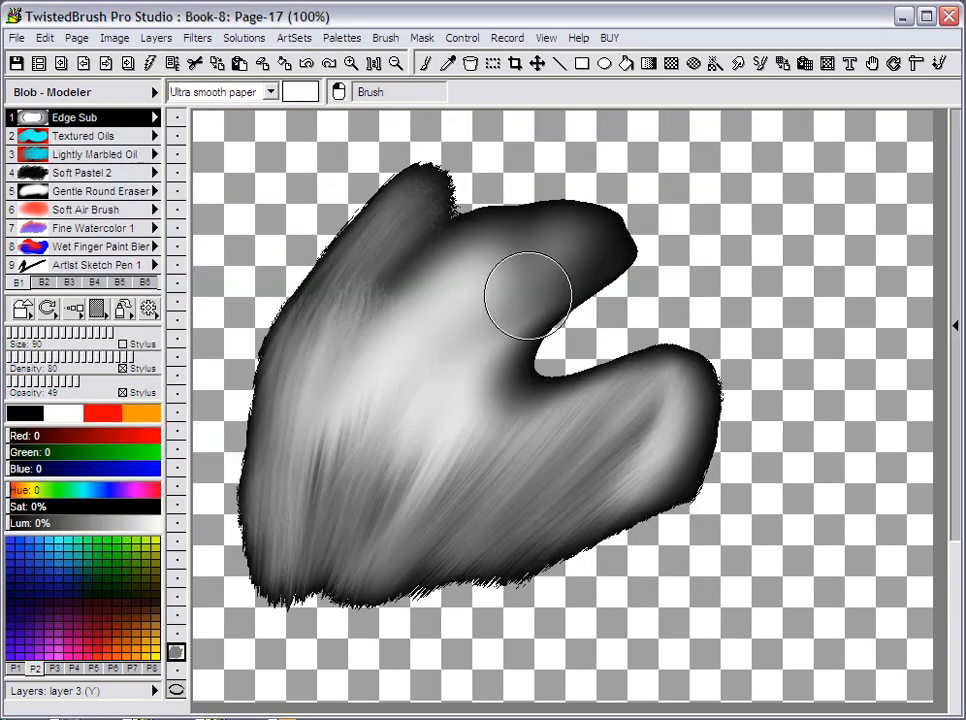
mouse_move(521, 316)
left_mouse_down()
mouse_move(583, 297)
mouse_move(498, 318)
left_mouse_up()
Cut away more of the blob's middle and lower right with Edge Sub at opacity 94, then at 100 without stylus control.
left_click_drag(163, 379, 111, 393)
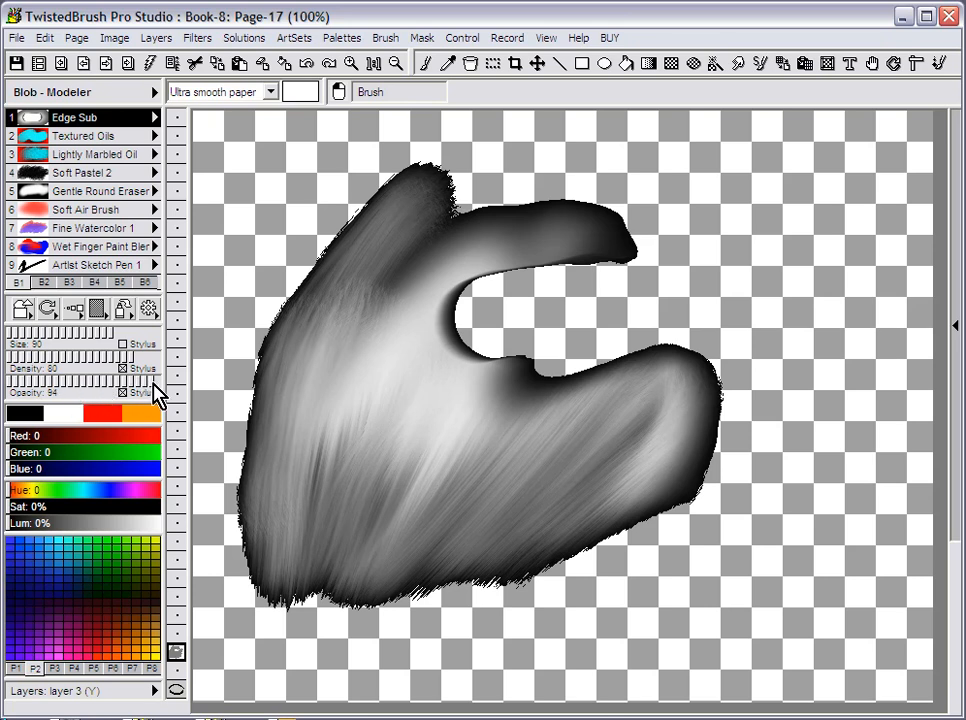
mouse_move(522, 315)
left_mouse_down()
mouse_move(500, 345)
mouse_move(460, 365)
left_mouse_up()
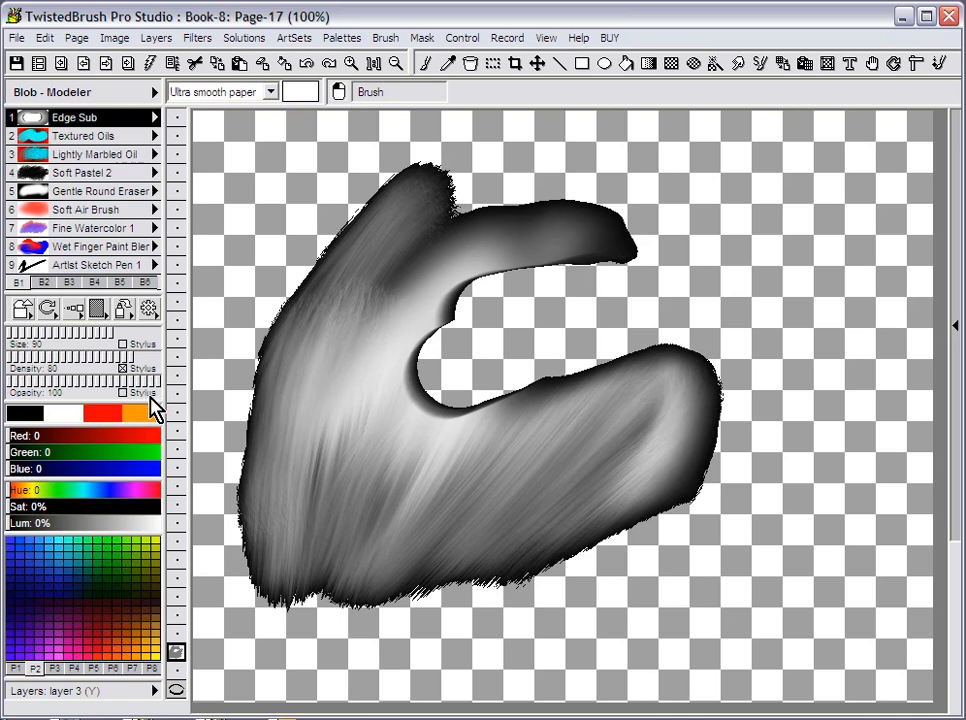
mouse_move(487, 317)
left_mouse_down()
mouse_move(399, 349)
mouse_move(434, 374)
mouse_move(599, 360)
mouse_move(714, 371)
mouse_move(711, 410)
mouse_move(638, 466)
mouse_move(638, 448)
mouse_move(636, 470)
left_mouse_up()
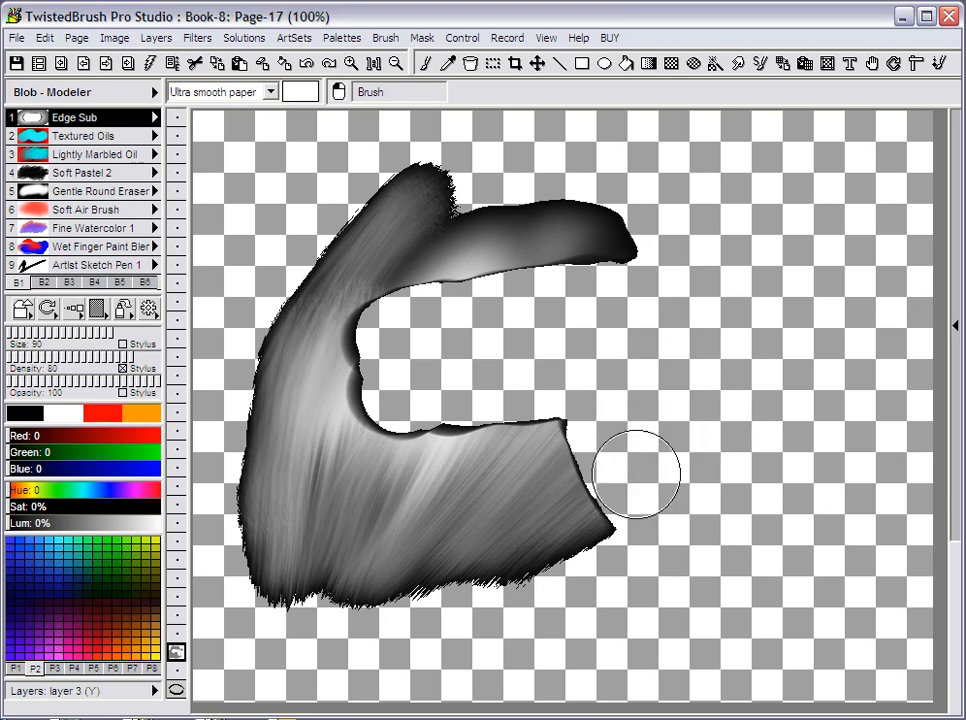
Set the Edge Sub opacity to 8 with stylus control on and erode the blob's lower-right part.
left_click_drag(127, 380, 85, 384)
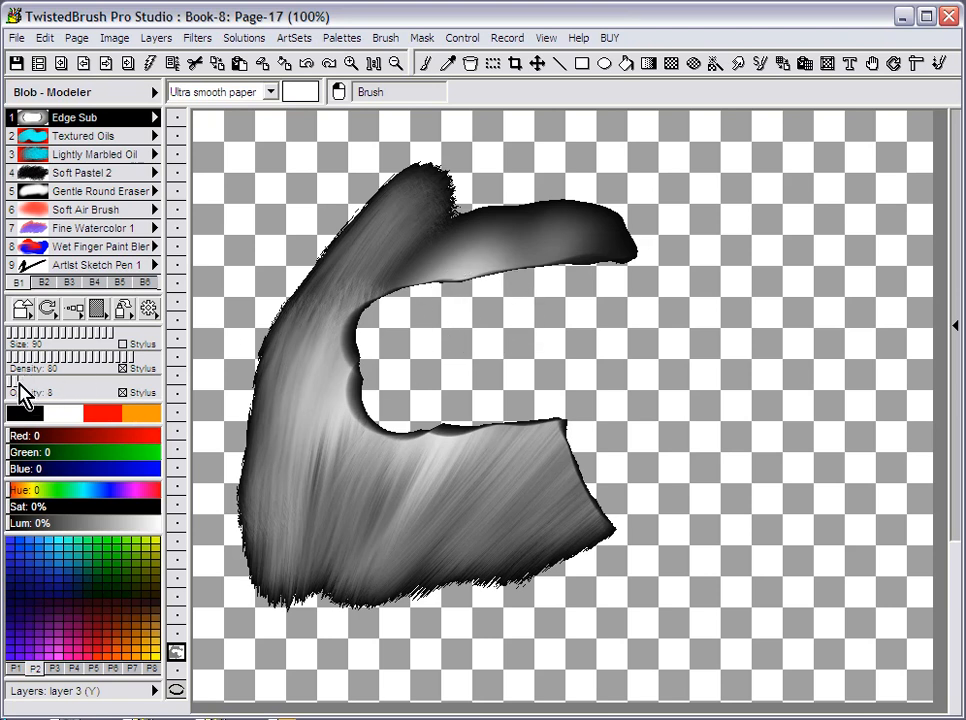
mouse_move(474, 410)
left_mouse_down()
mouse_move(424, 436)
mouse_move(413, 458)
mouse_move(547, 449)
mouse_move(513, 466)
mouse_move(552, 484)
mouse_move(595, 436)
mouse_move(575, 456)
mouse_move(585, 475)
mouse_move(506, 495)
mouse_move(577, 518)
mouse_move(674, 502)
mouse_move(626, 501)
mouse_move(552, 535)
left_mouse_up()
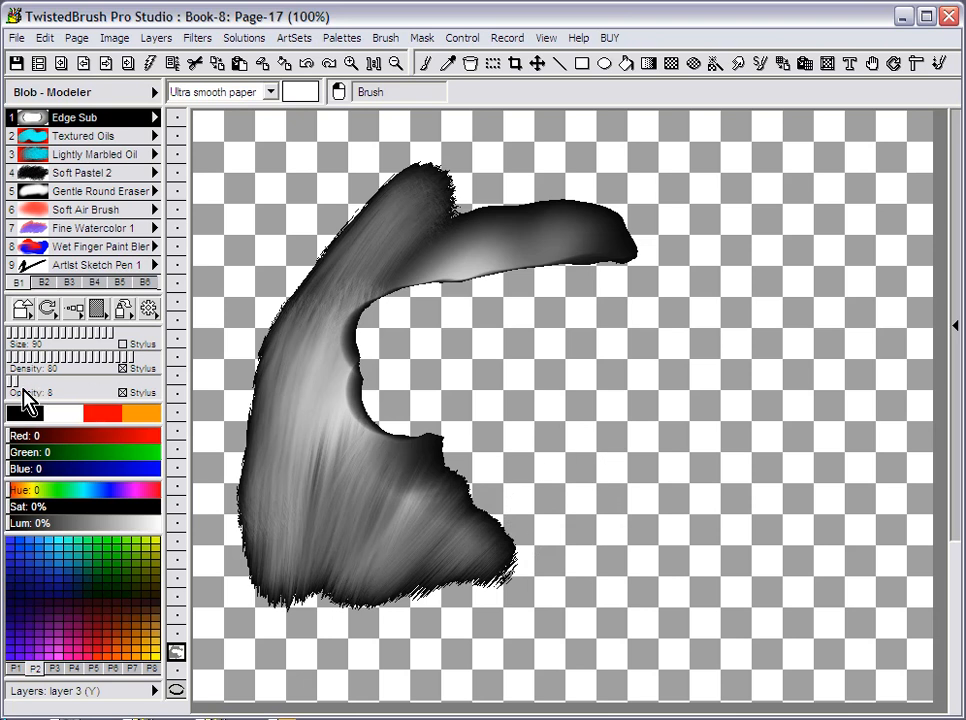